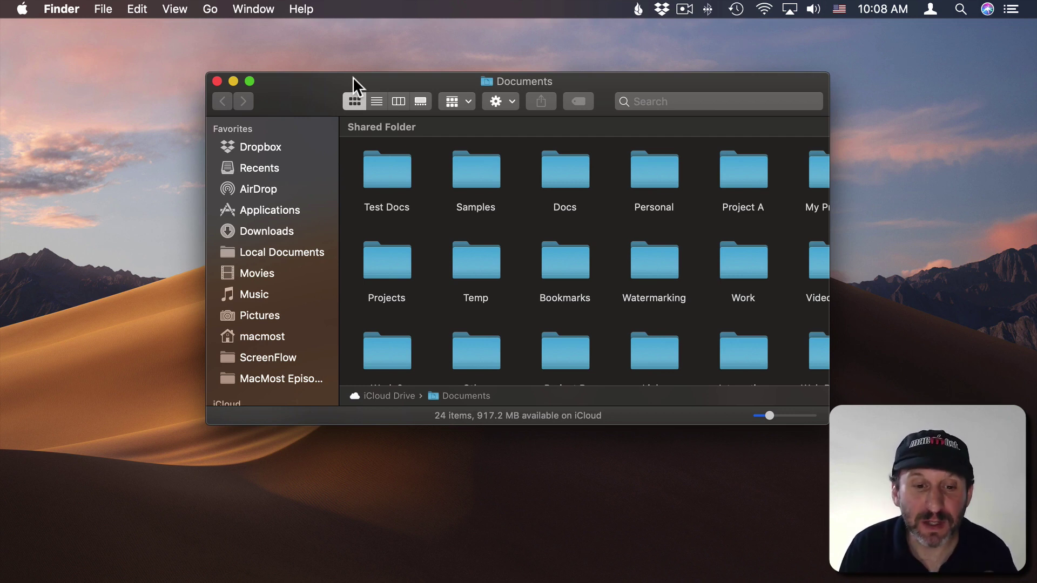
# Step: Launch Audio MIDI Setup from Finder's Utilities folder
pyautogui.click(211, 9)
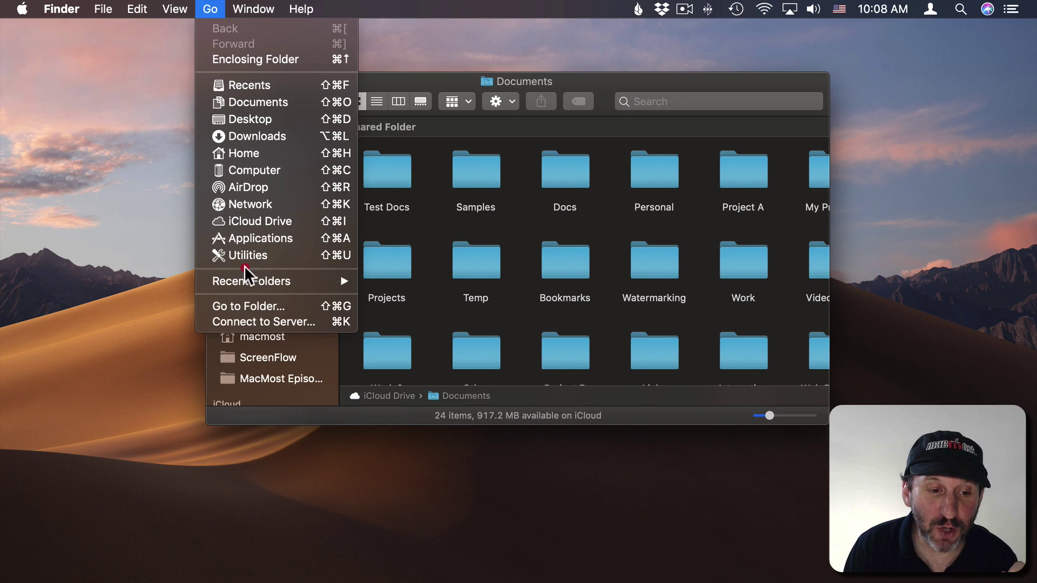
pyautogui.click(245, 251)
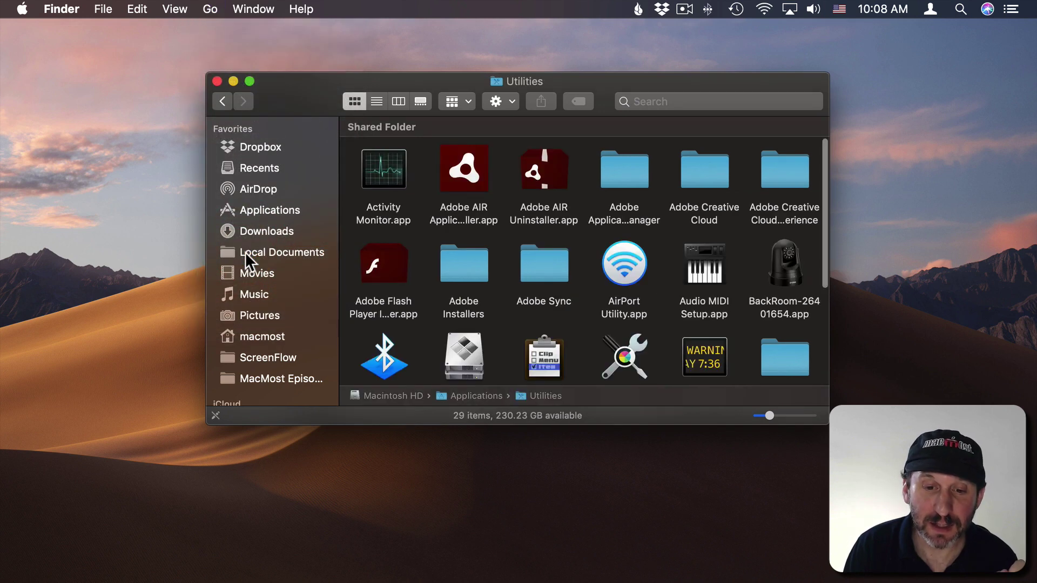
pyautogui.click(703, 268)
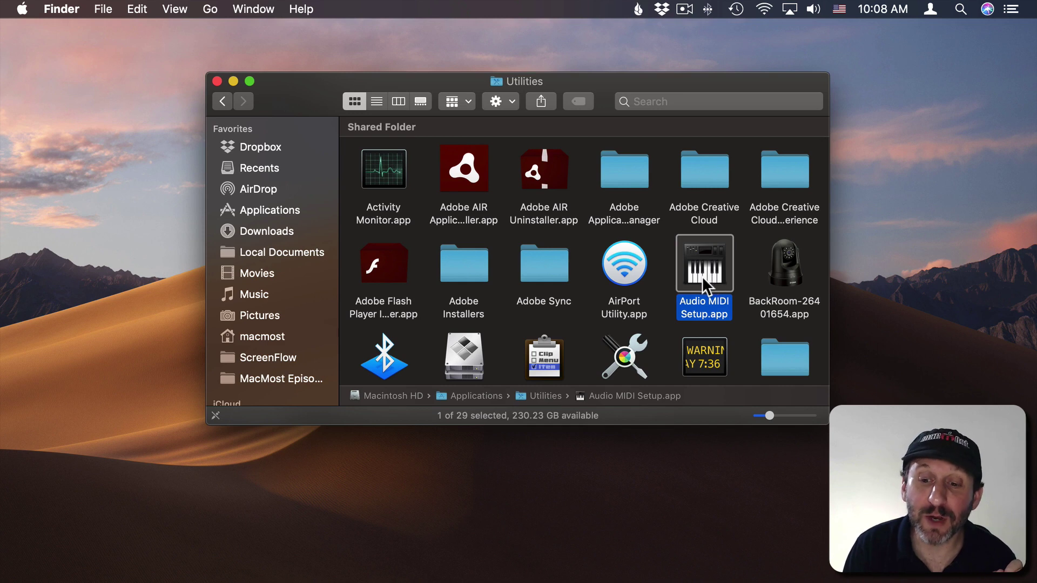
pyautogui.doubleClick(702, 276)
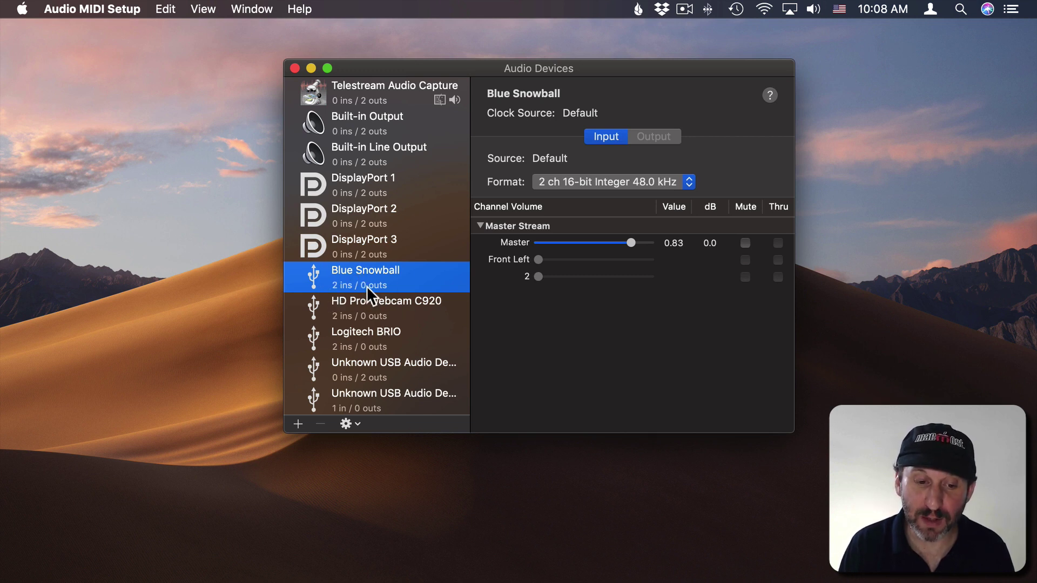
# Step: Review the Unknown USB and AT2020USB+ microphone settings, then bring up the add-device options
pyautogui.scroll(-3, 390, 330)
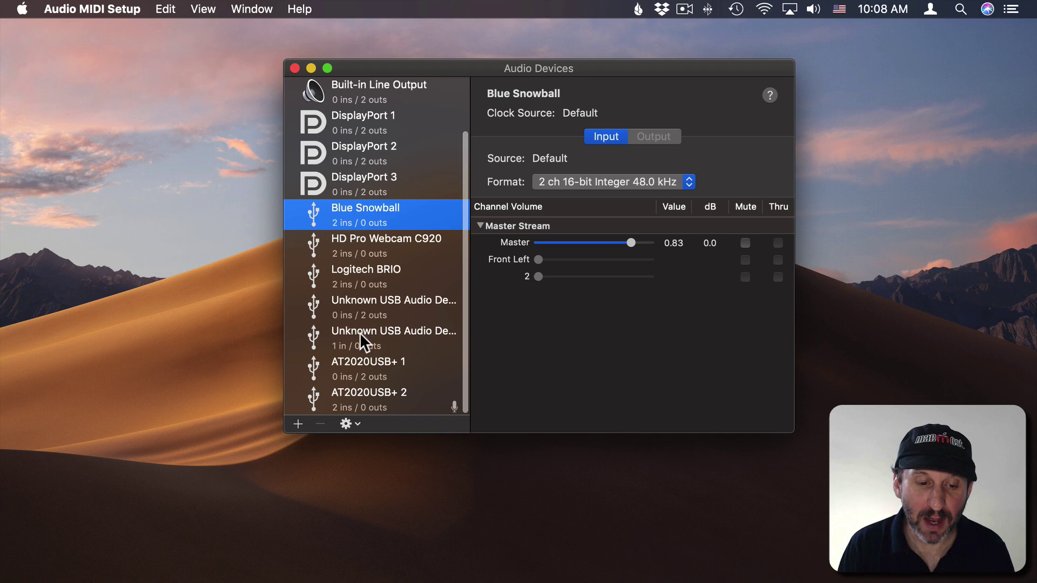
pyautogui.click(352, 342)
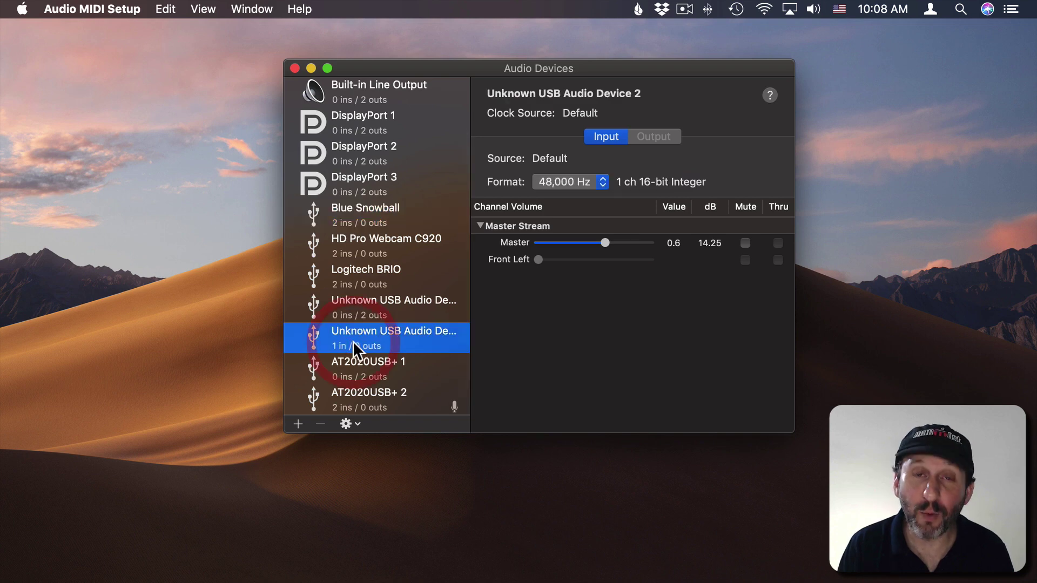
pyautogui.click(356, 315)
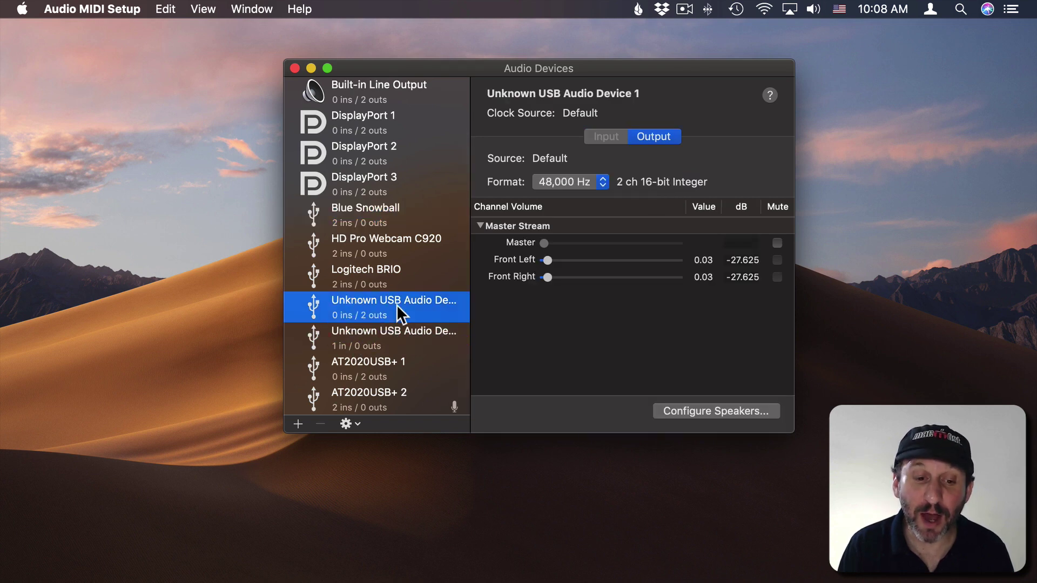
pyautogui.click(374, 361)
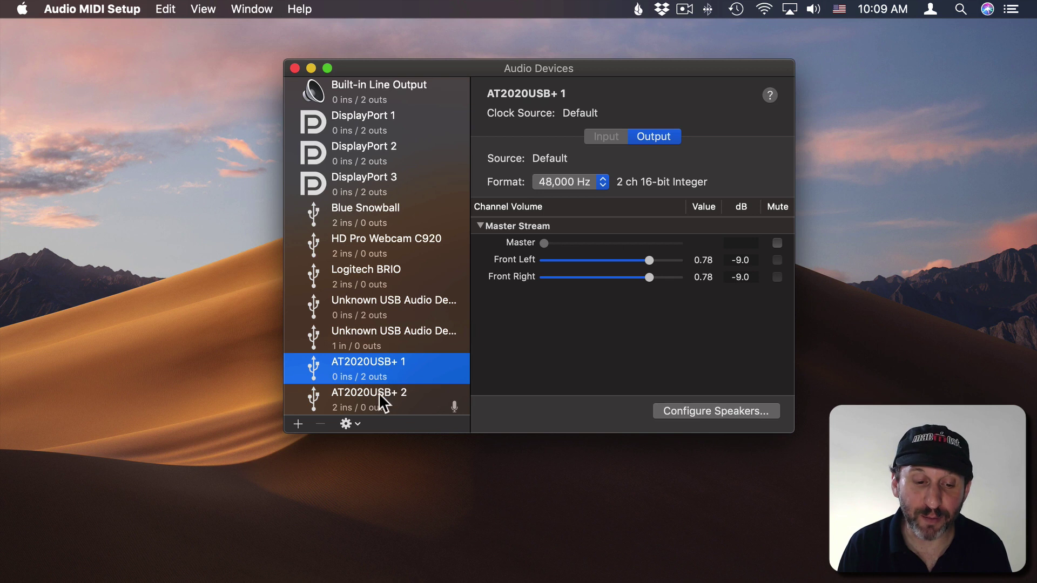
pyautogui.click(378, 394)
pyautogui.click(362, 370)
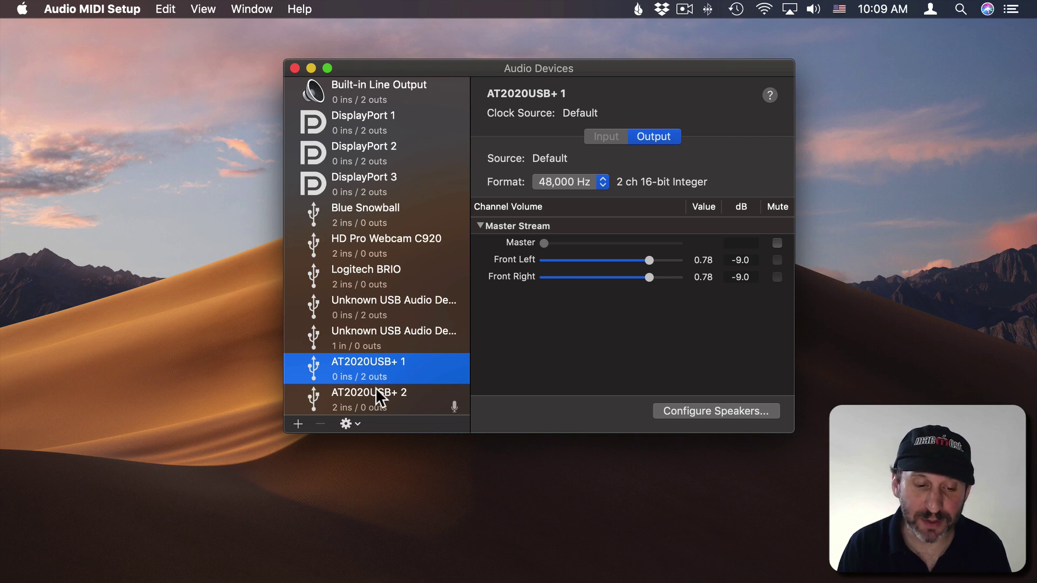
pyautogui.click(297, 424)
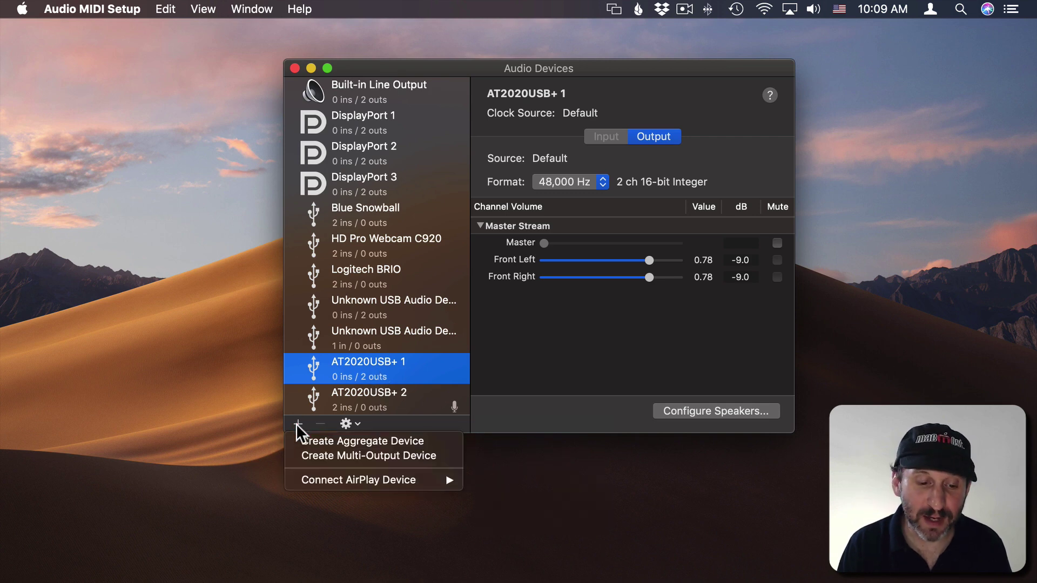
# Step: Create an aggregate device and rename it 'All Mics'
pyautogui.click(322, 441)
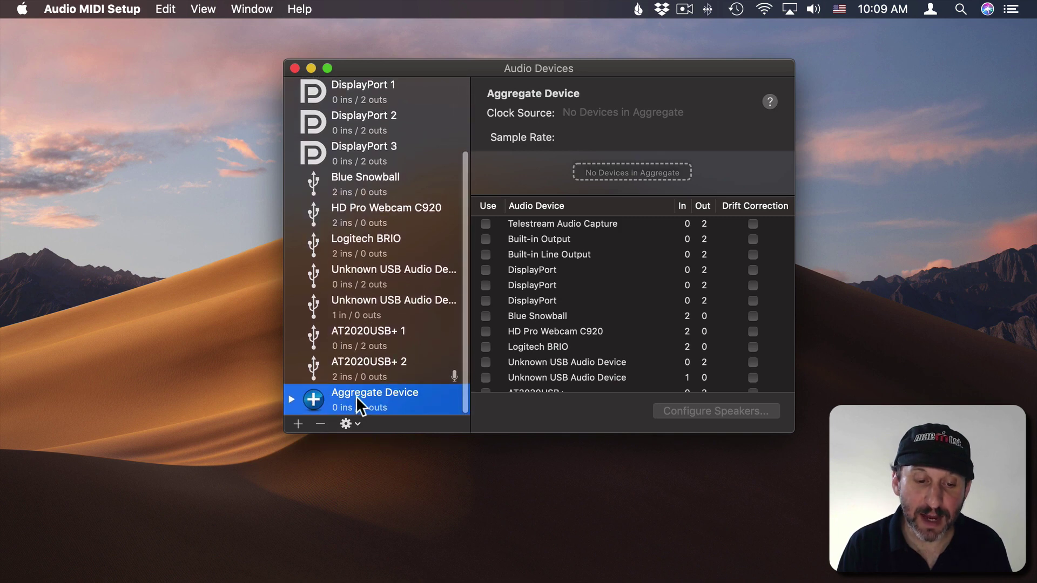
pyautogui.click(355, 394)
pyautogui.press('super+a')
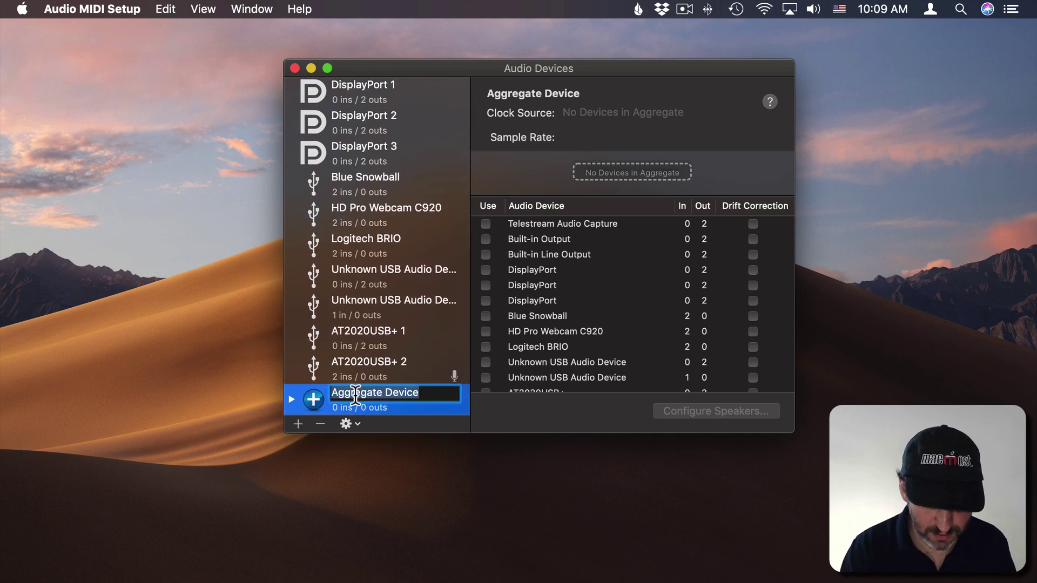
pyautogui.write('All Mics')
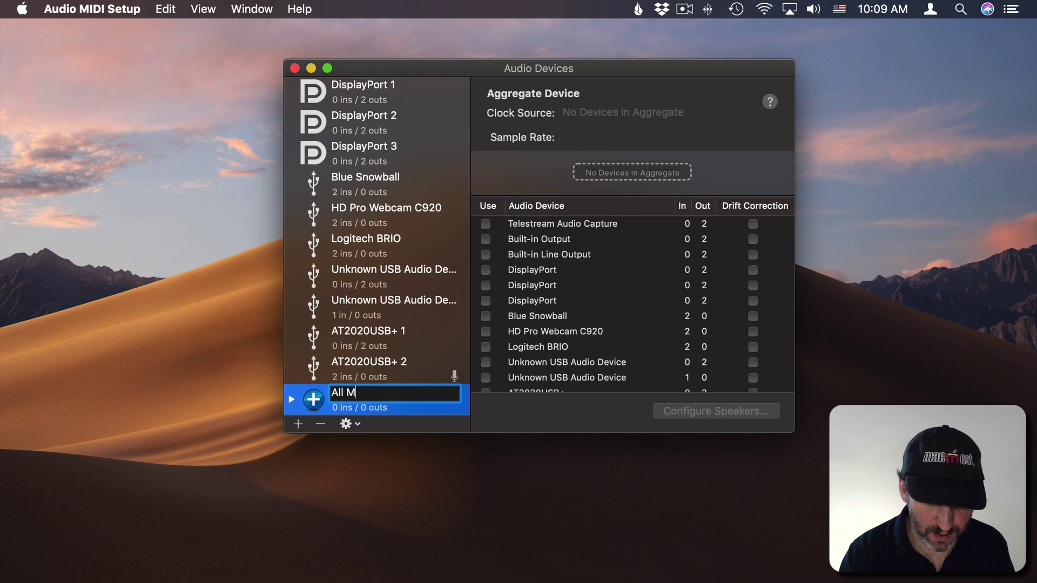
pyautogui.press('Return')
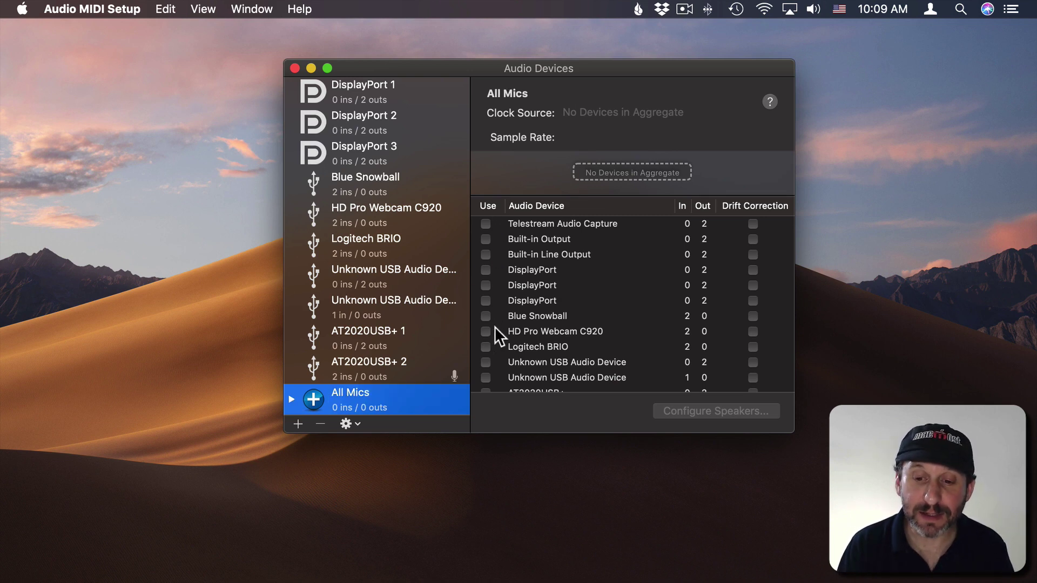
pyautogui.scroll(1, 494, 331)
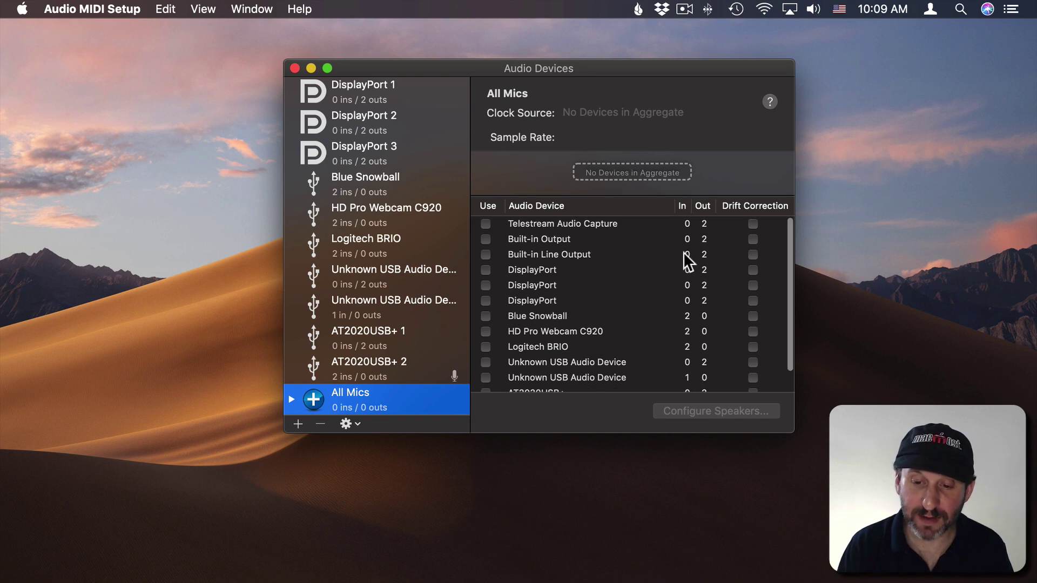
# Step: Include Blue Snowball, AT2020USB+ and Unknown USB Audio Device as All Mics subdevices
pyautogui.click(486, 315)
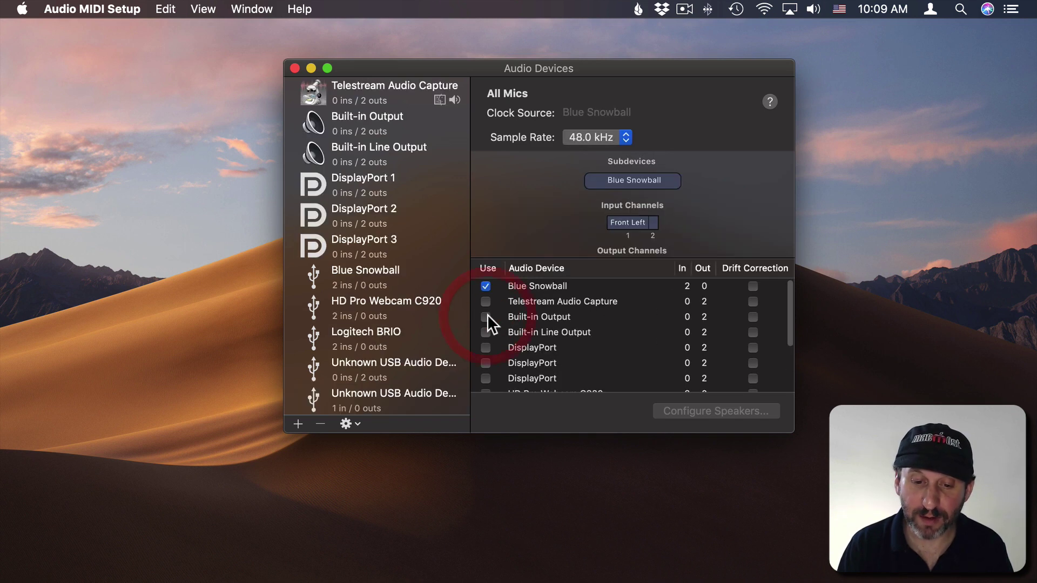
pyautogui.scroll(-4, 539, 316)
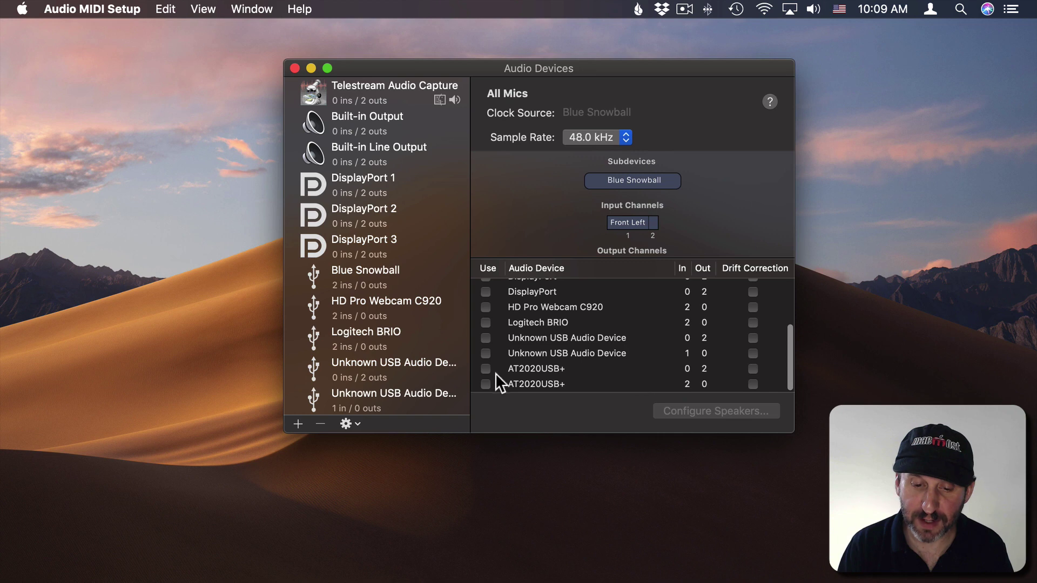
pyautogui.click(486, 383)
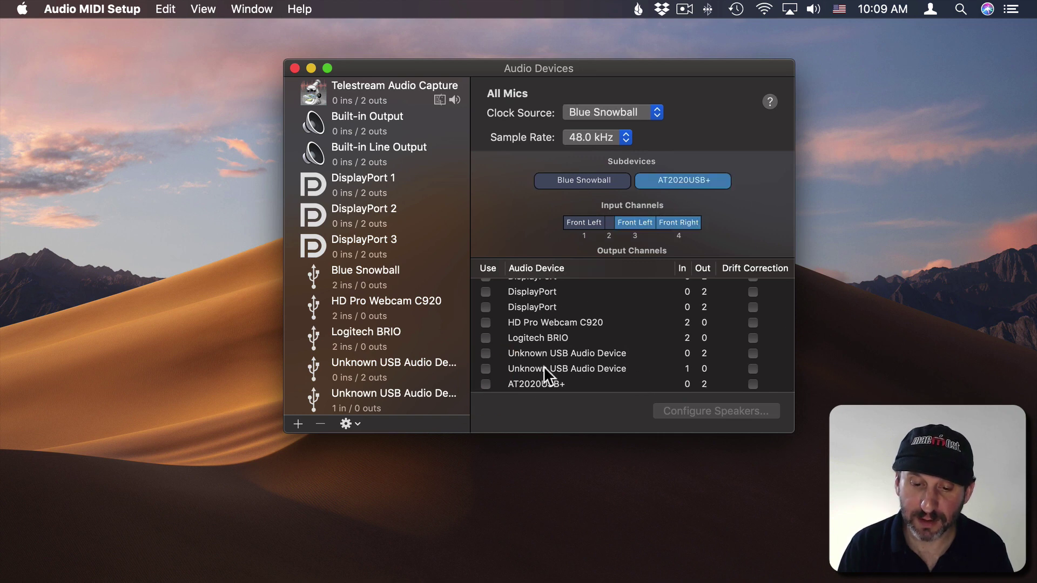
pyautogui.click(485, 368)
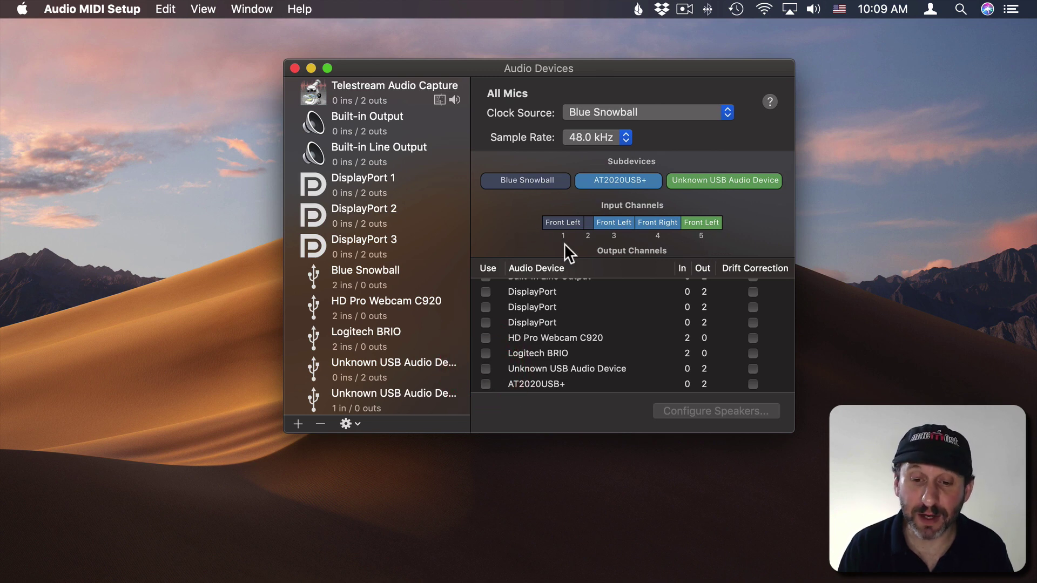
pyautogui.scroll(5, 588, 313)
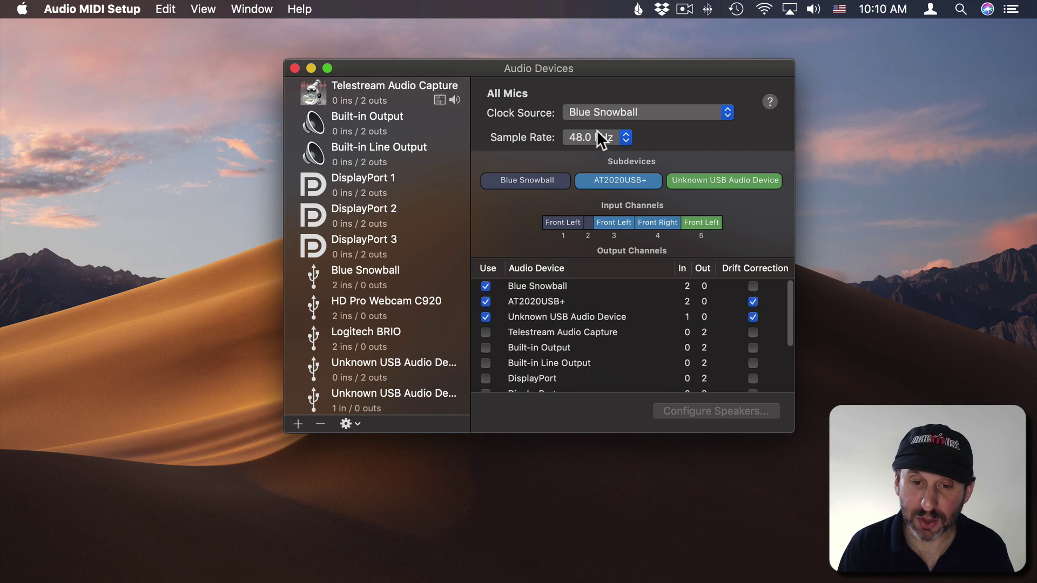
# Step: Clock All Mics from AT2020USB+ 2 at 44.1 kHz, then quit Audio MIDI Setup
pyautogui.click(605, 112)
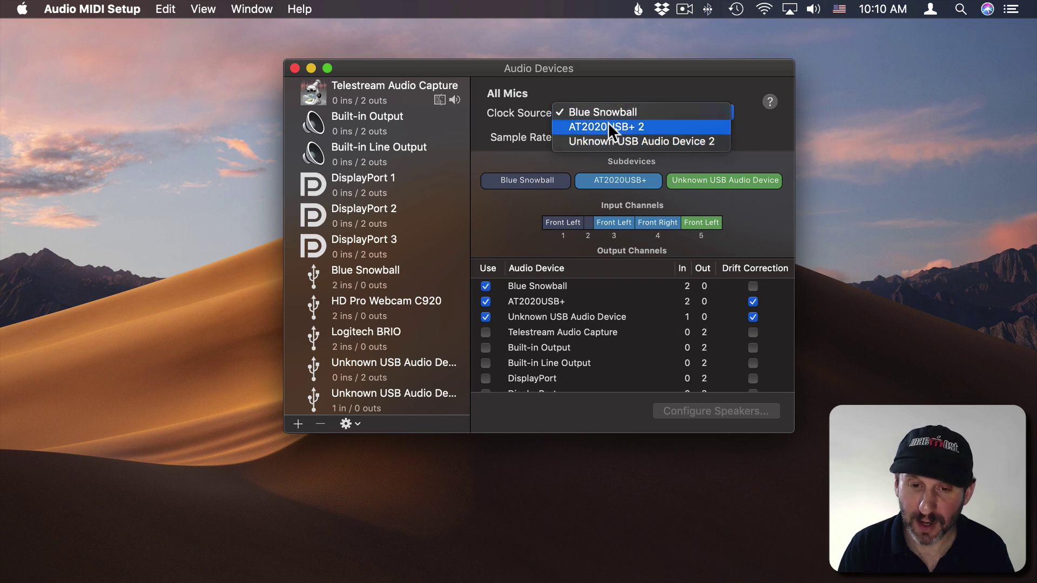
pyautogui.click(608, 126)
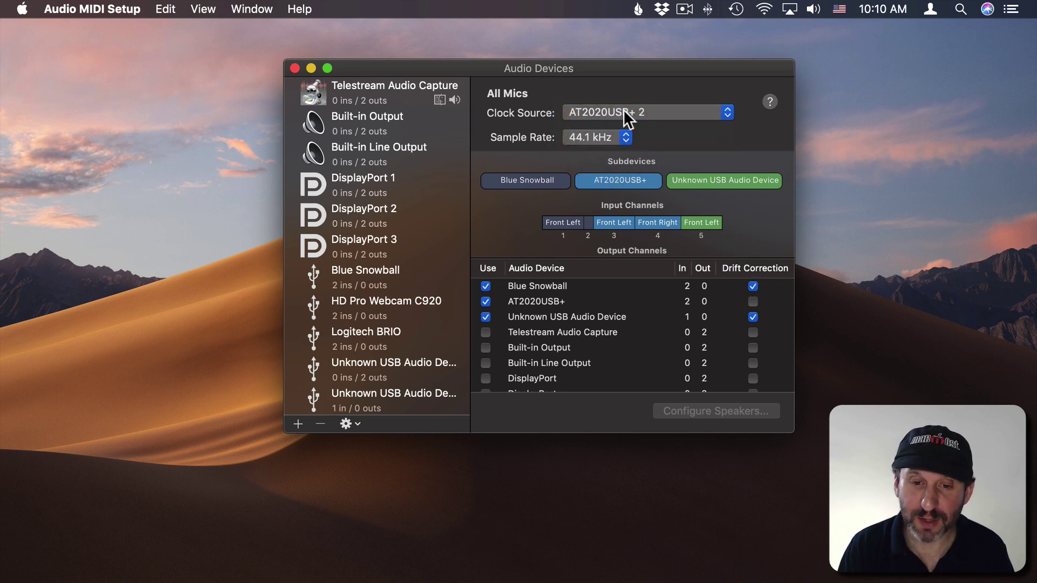
pyautogui.click(607, 136)
pyautogui.click(669, 138)
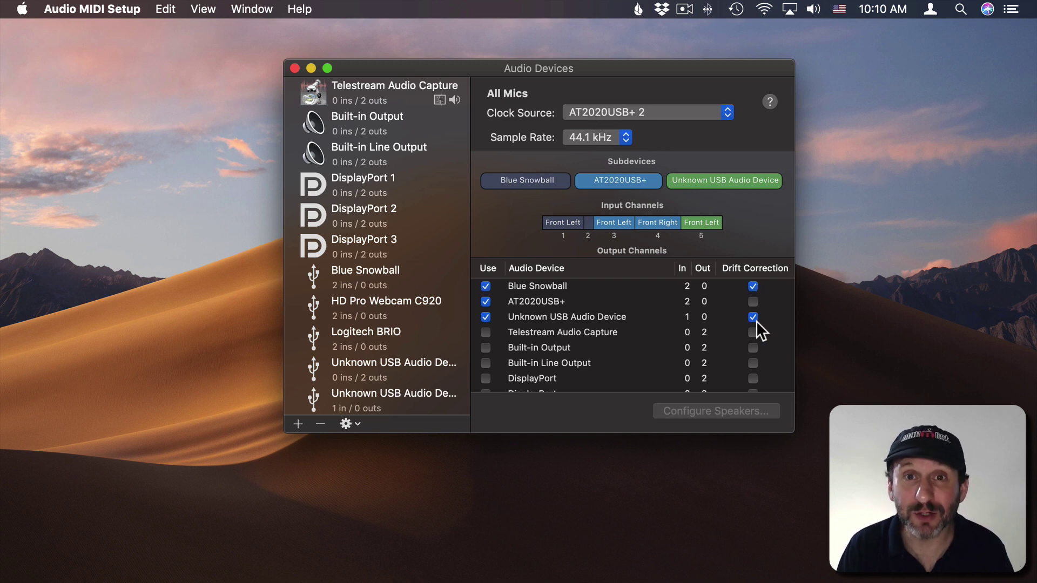
pyautogui.click(92, 8)
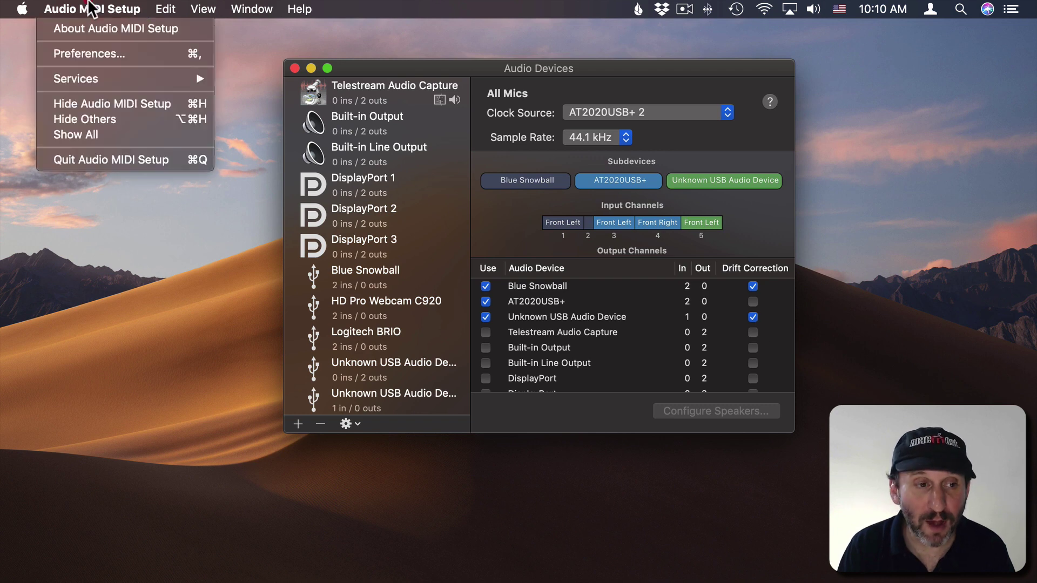
pyautogui.click(102, 155)
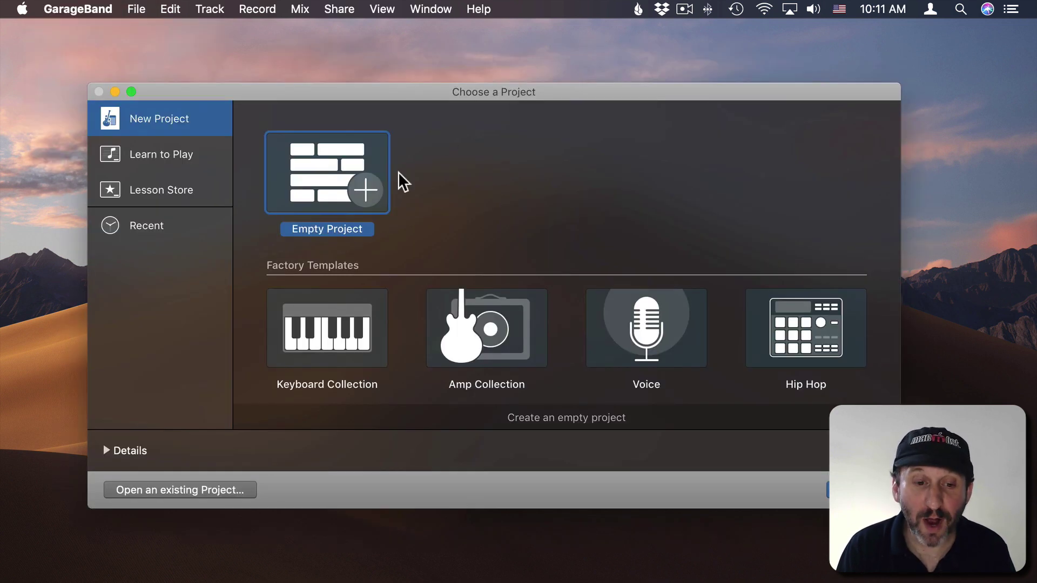
# Step: Start a new Empty Project with an Audio track and bring up the Audio/MIDI preferences
pyautogui.click(309, 191)
pyautogui.click(836, 490)
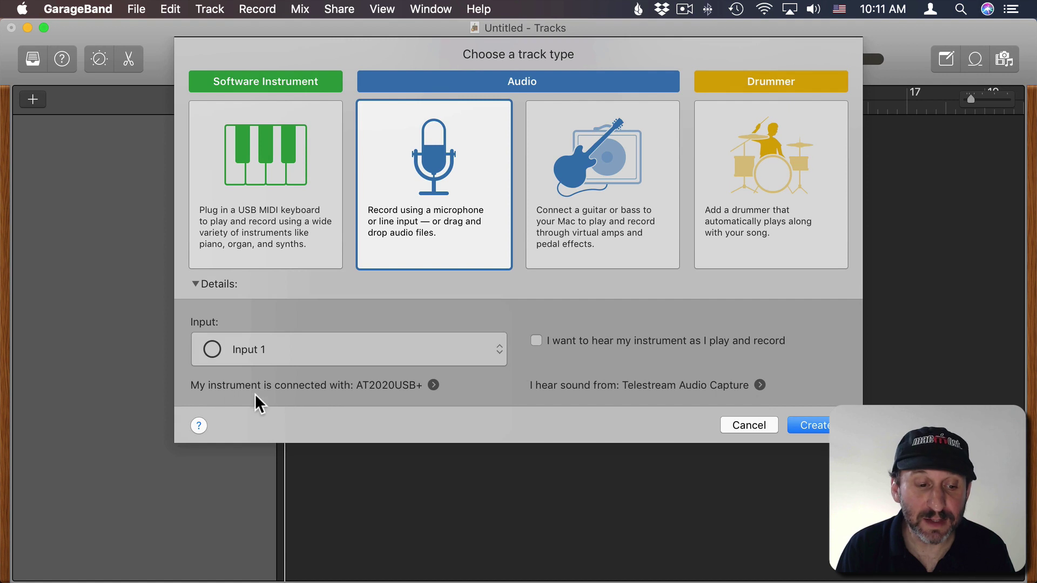
pyautogui.click(434, 385)
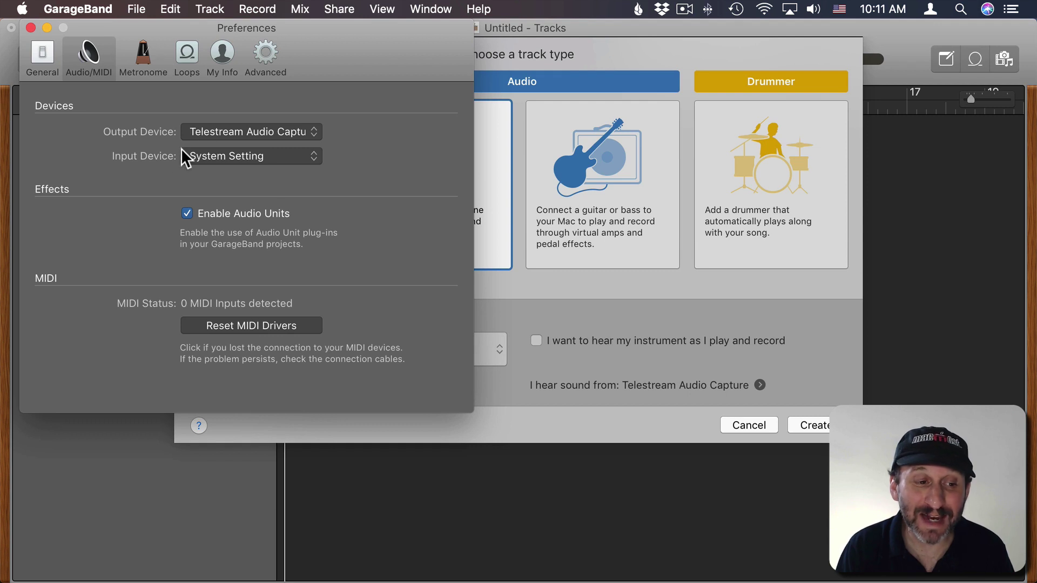
# Step: Set GarageBand's input device to All Mics and close Preferences
pyautogui.click(218, 155)
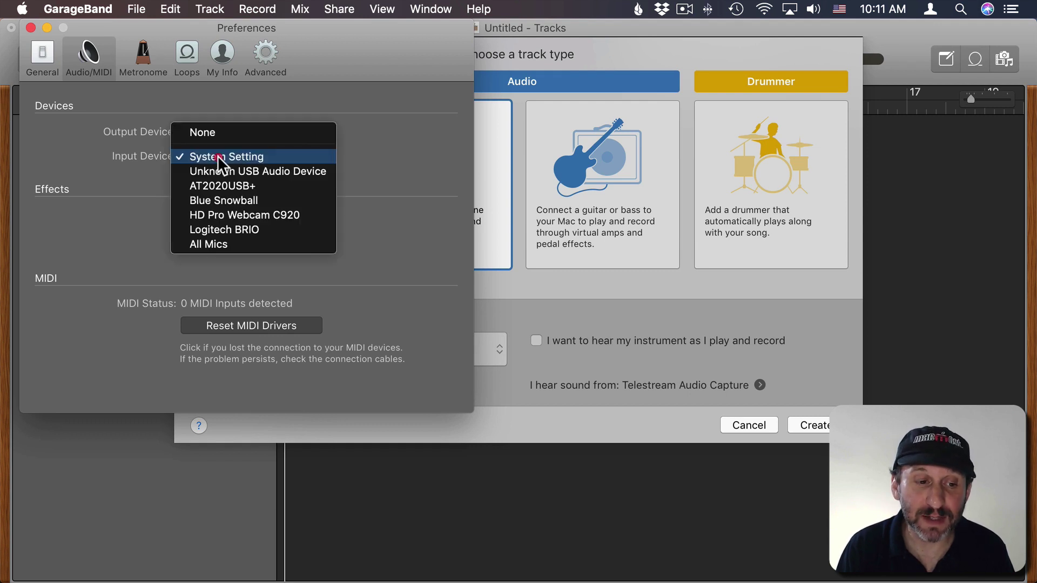
pyautogui.click(227, 243)
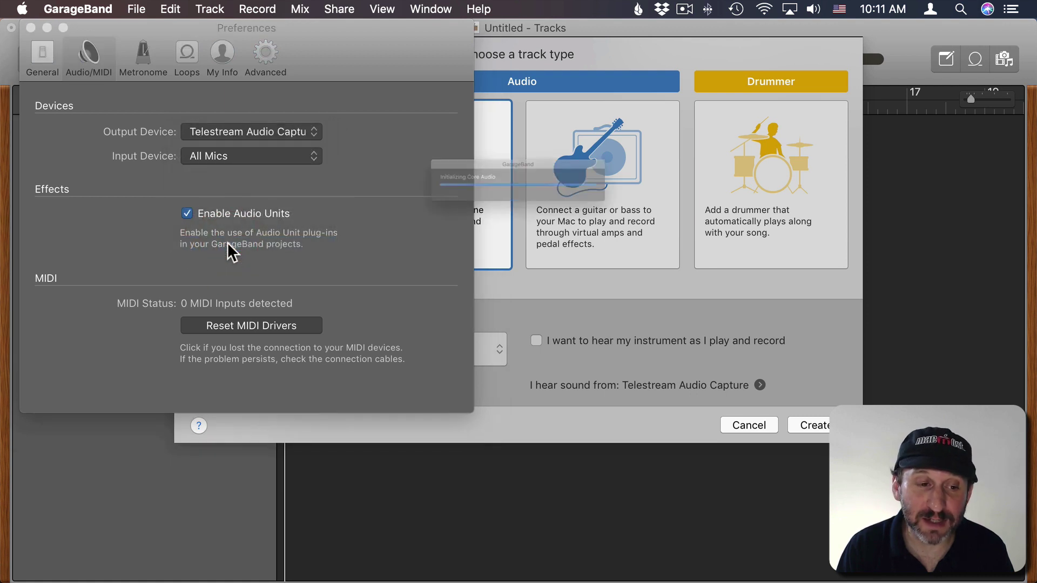
pyautogui.click(30, 26)
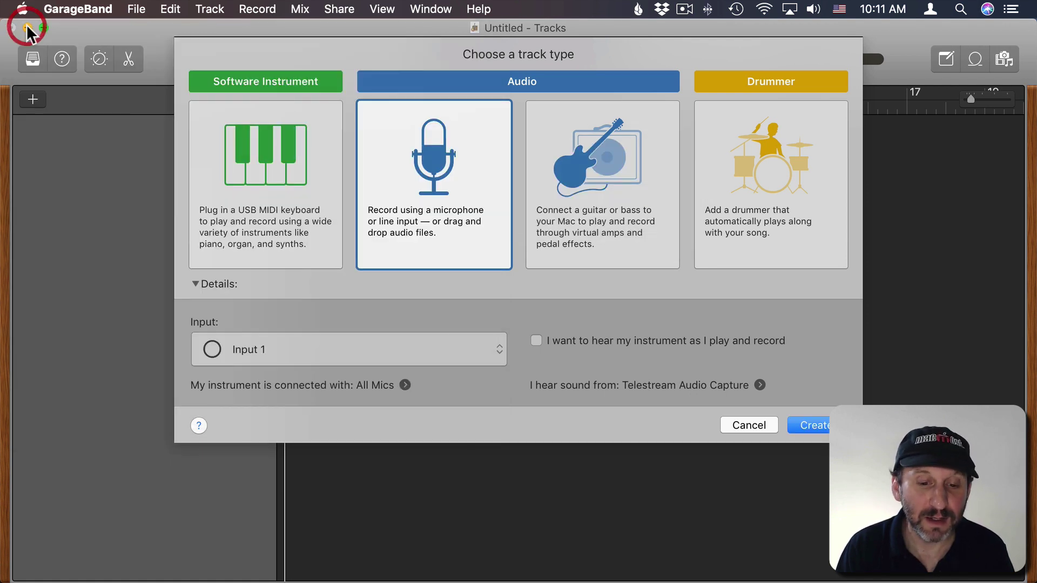
pyautogui.click(417, 358)
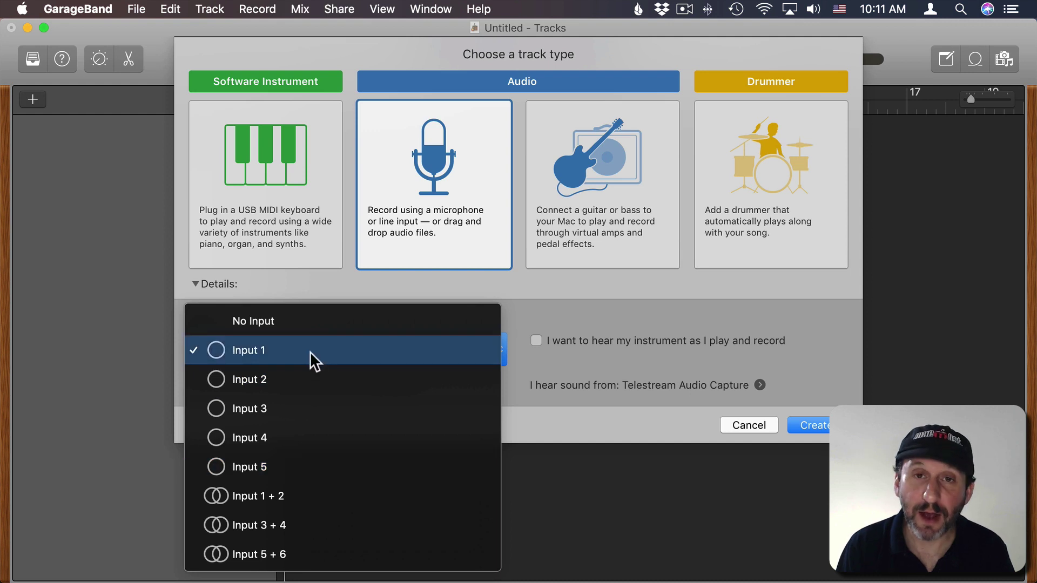
# Step: Create Audio 1 on Input 1 + 2 and Audio 2 on Input 3 + 4
pyautogui.click(272, 495)
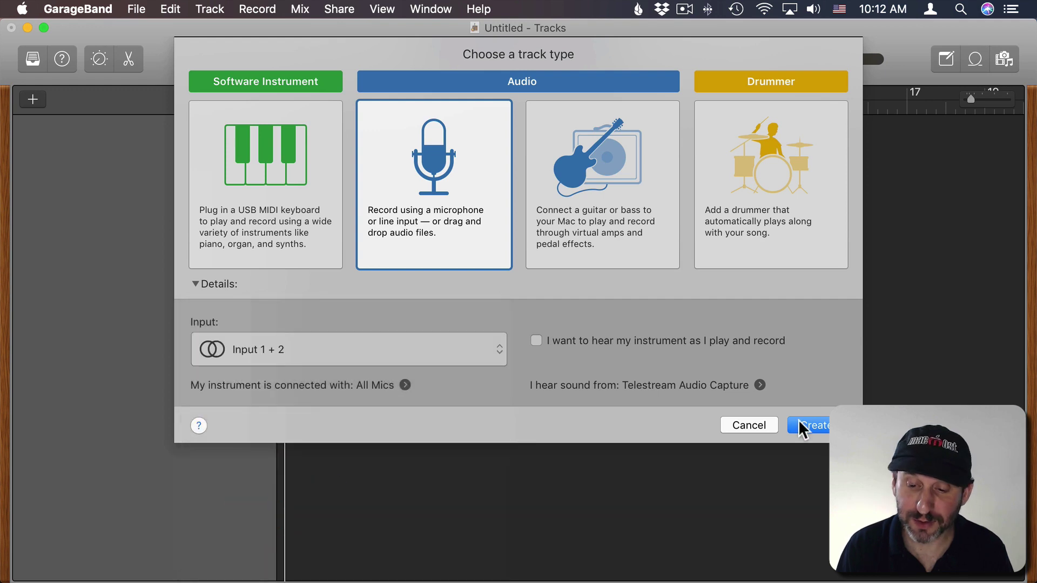
pyautogui.click(817, 425)
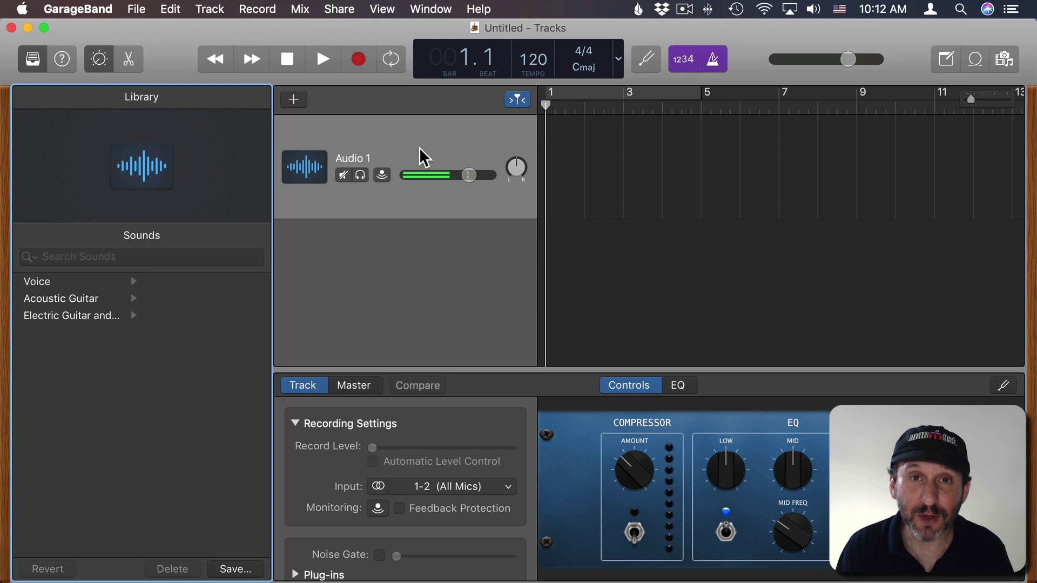
pyautogui.click(294, 101)
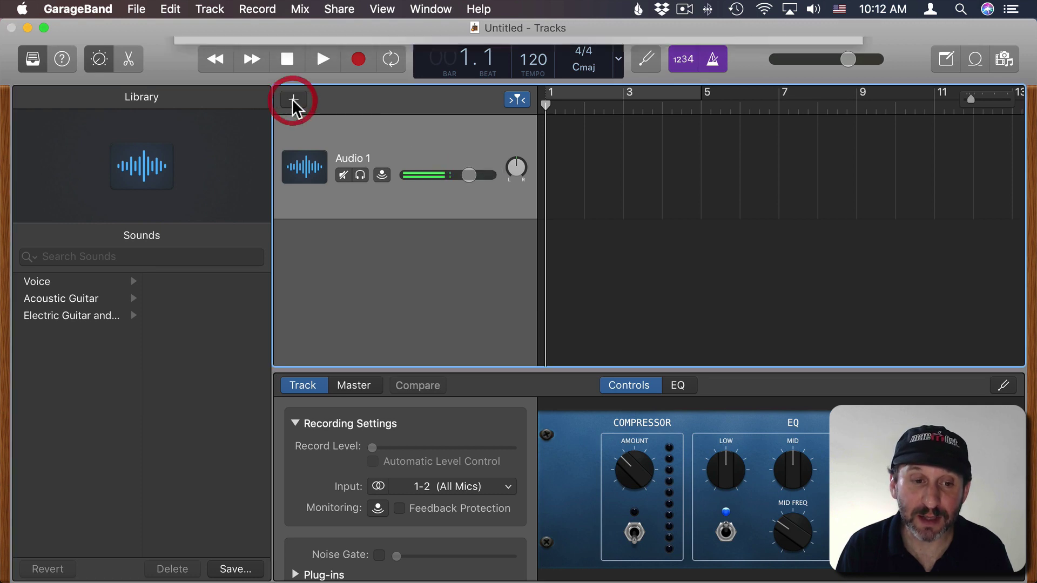
pyautogui.click(405, 208)
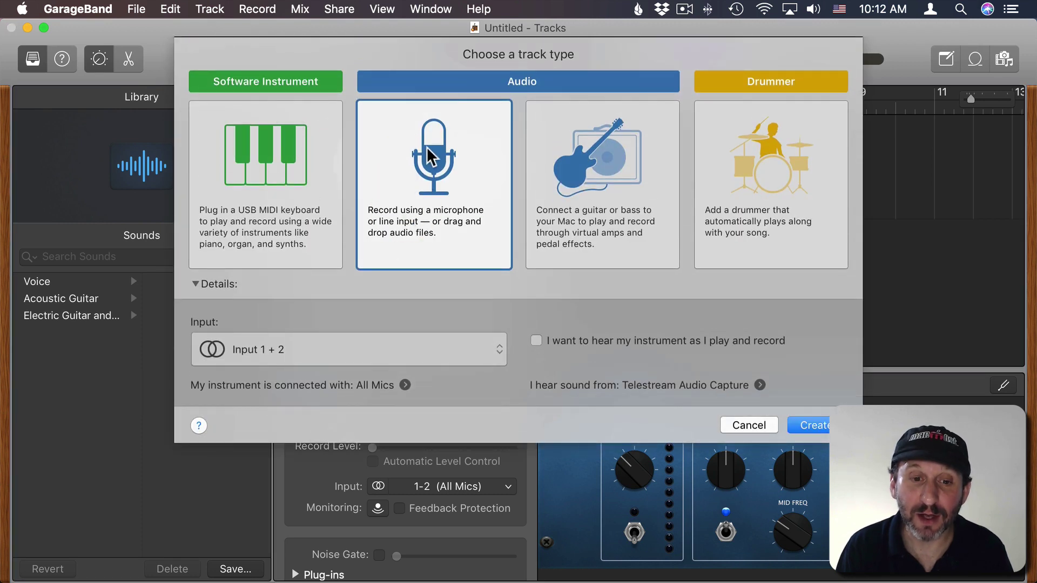
pyautogui.click(402, 350)
pyautogui.click(366, 378)
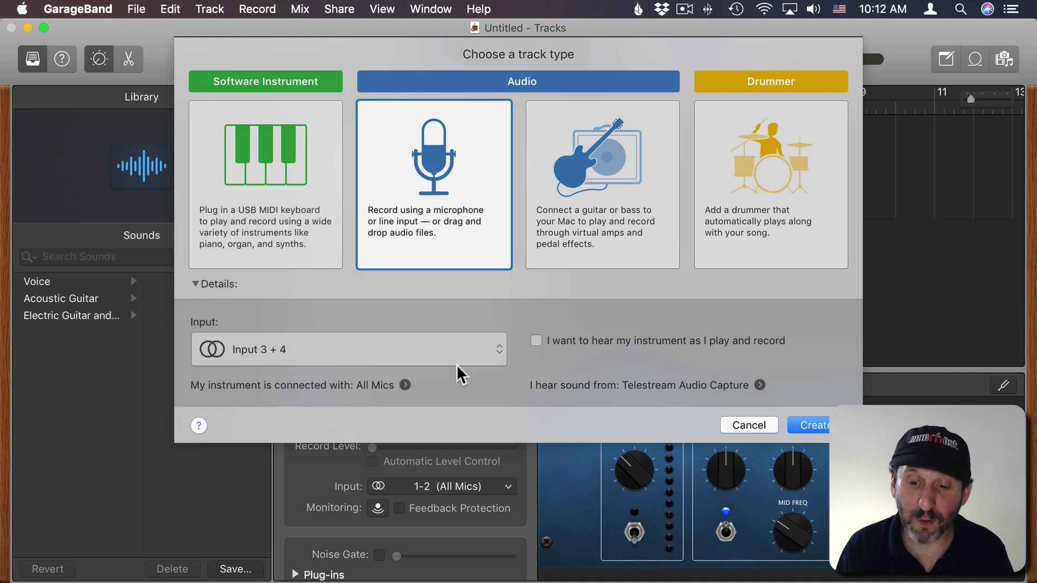
pyautogui.click(814, 426)
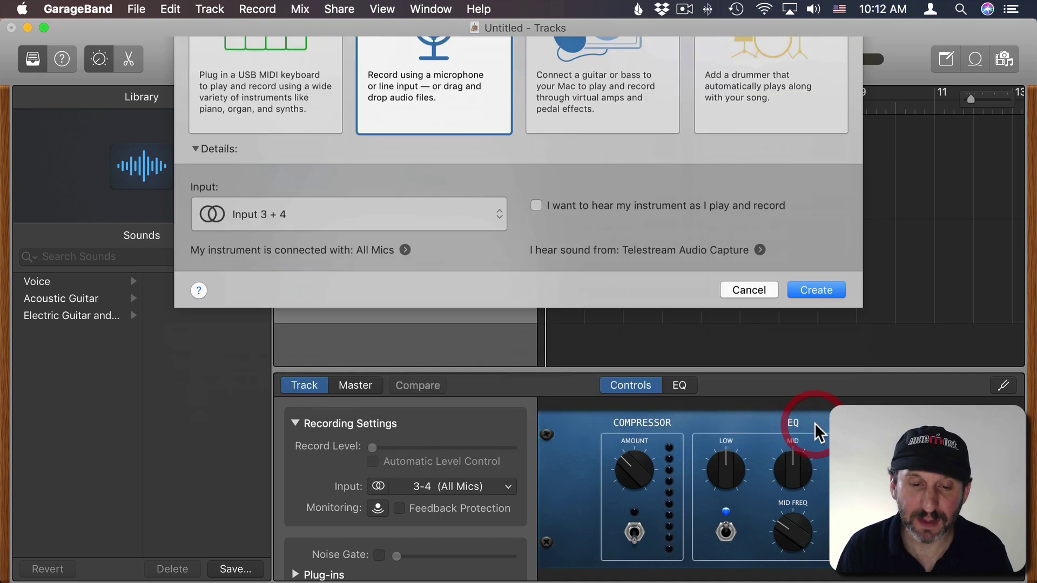
# Step: Add a third audio track, Audio 3, fed from Input 5
pyautogui.click(293, 100)
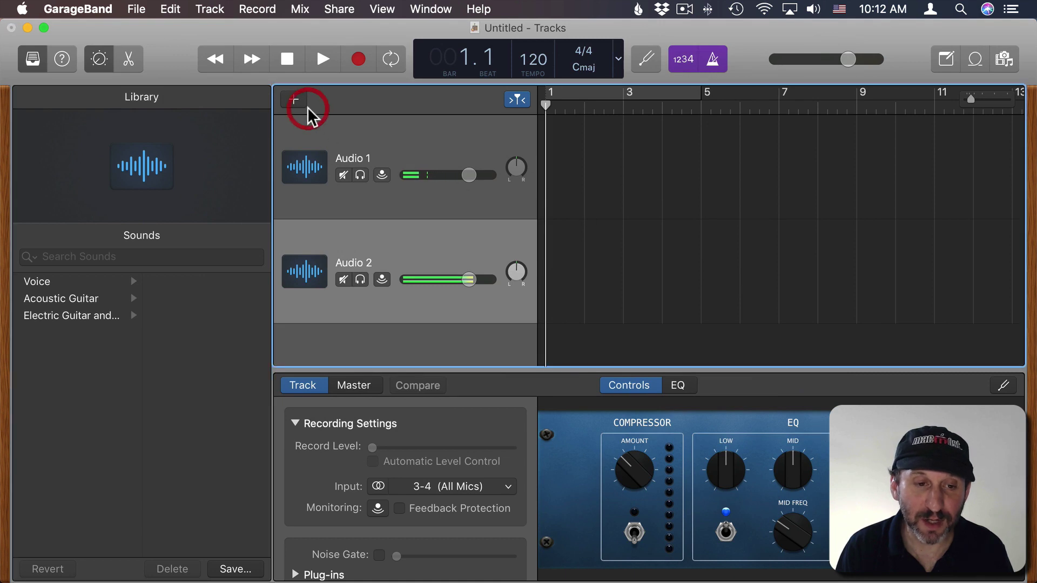
pyautogui.click(378, 127)
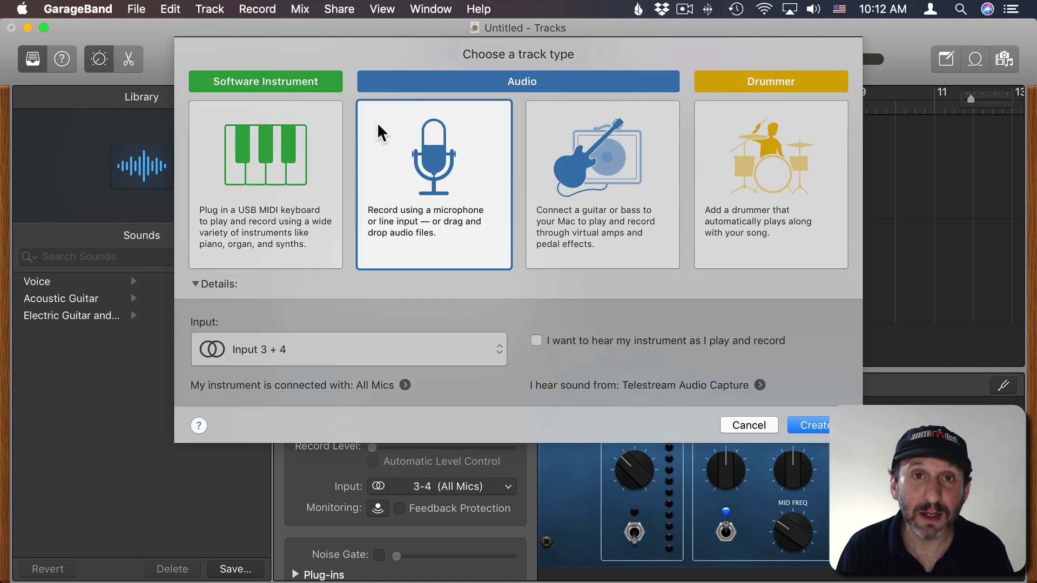
pyautogui.click(334, 350)
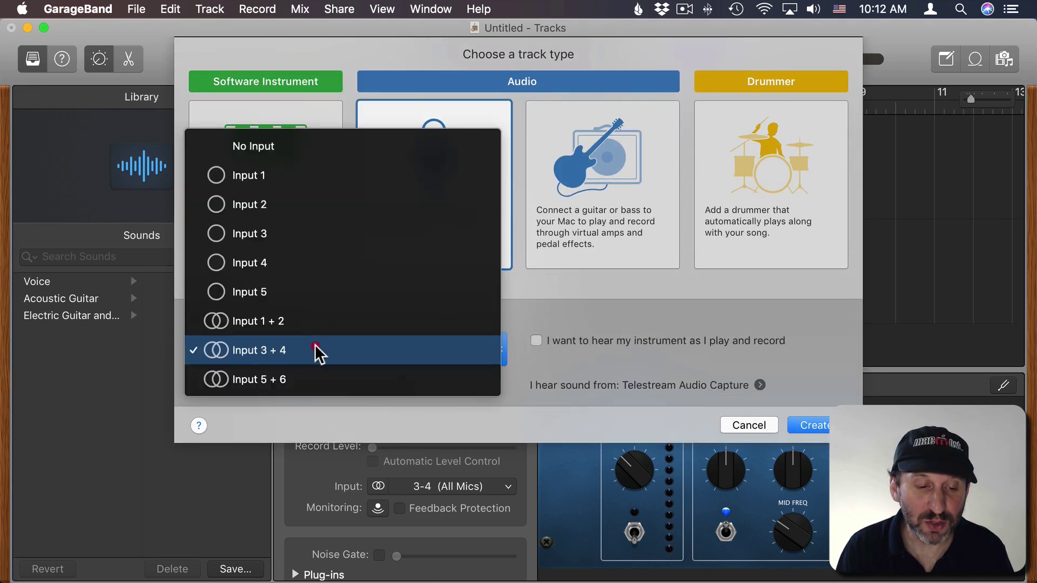
pyautogui.click(265, 292)
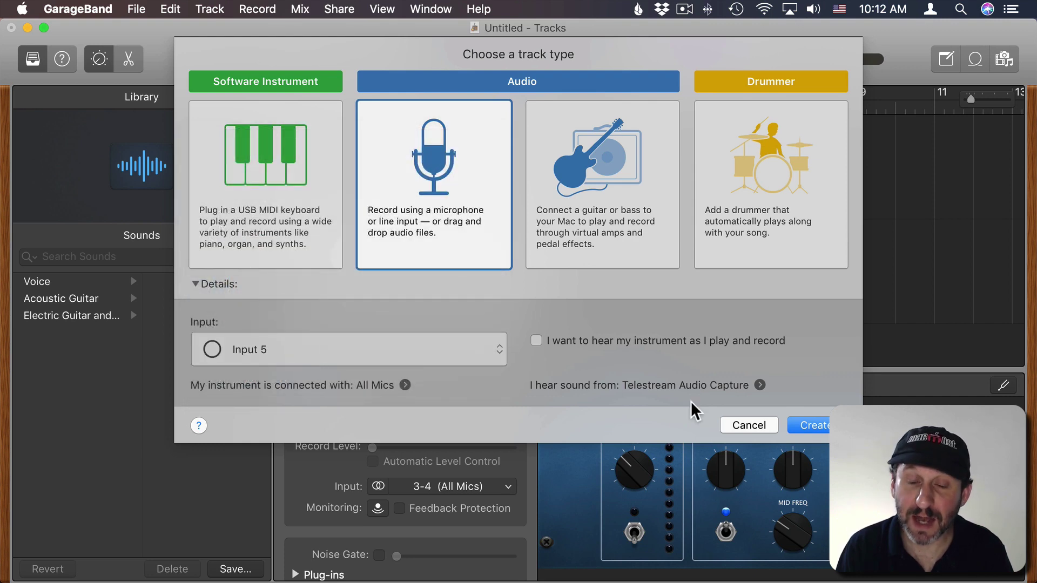
pyautogui.click(819, 425)
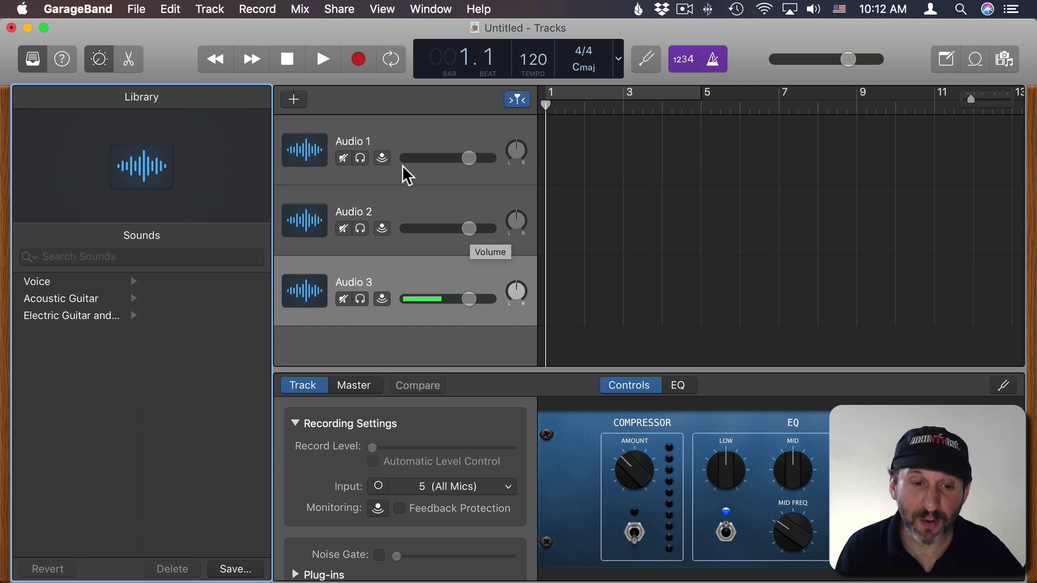
pyautogui.click(412, 136)
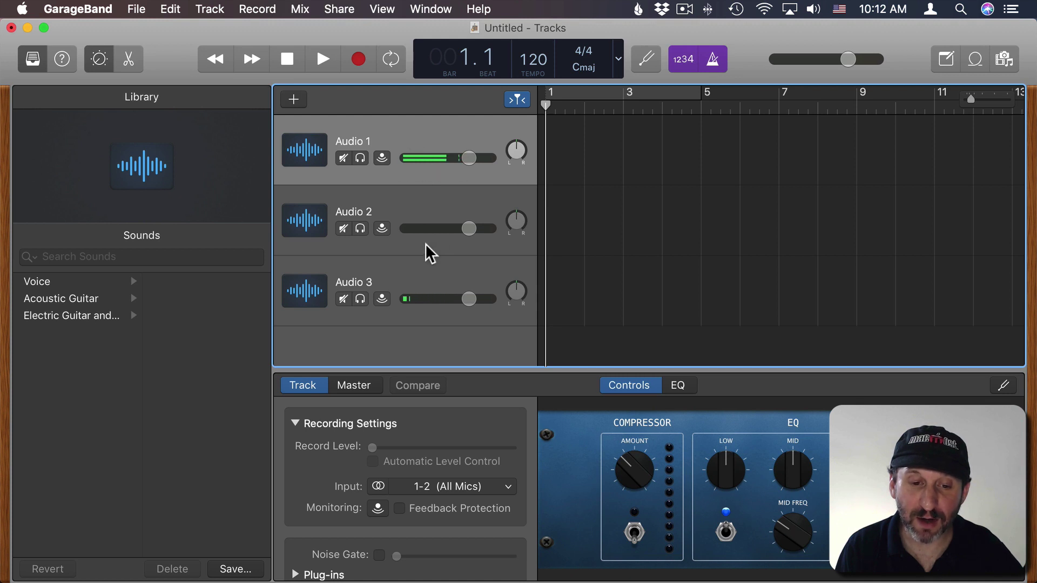
pyautogui.click(408, 205)
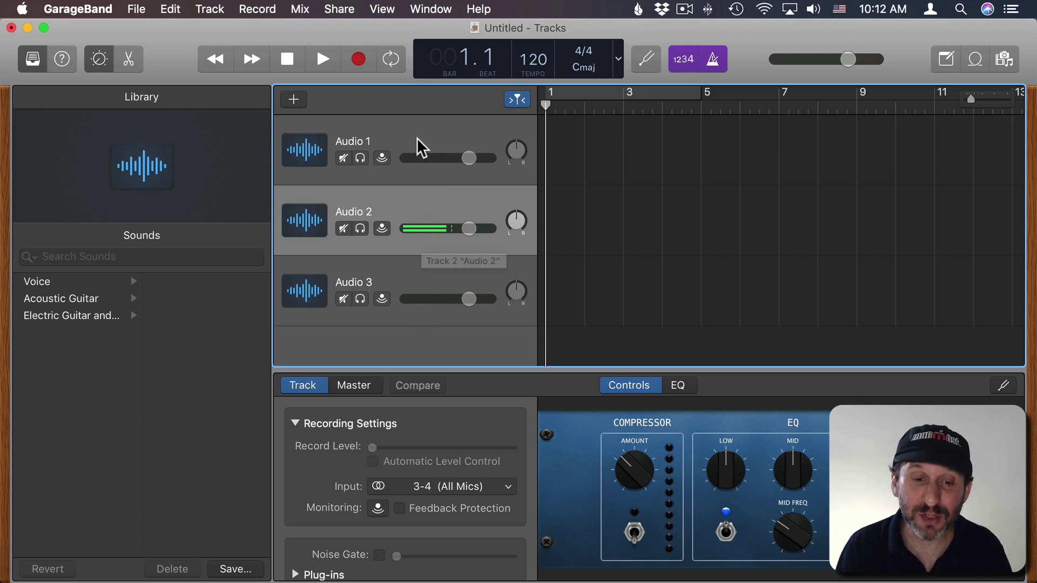
pyautogui.click(387, 136)
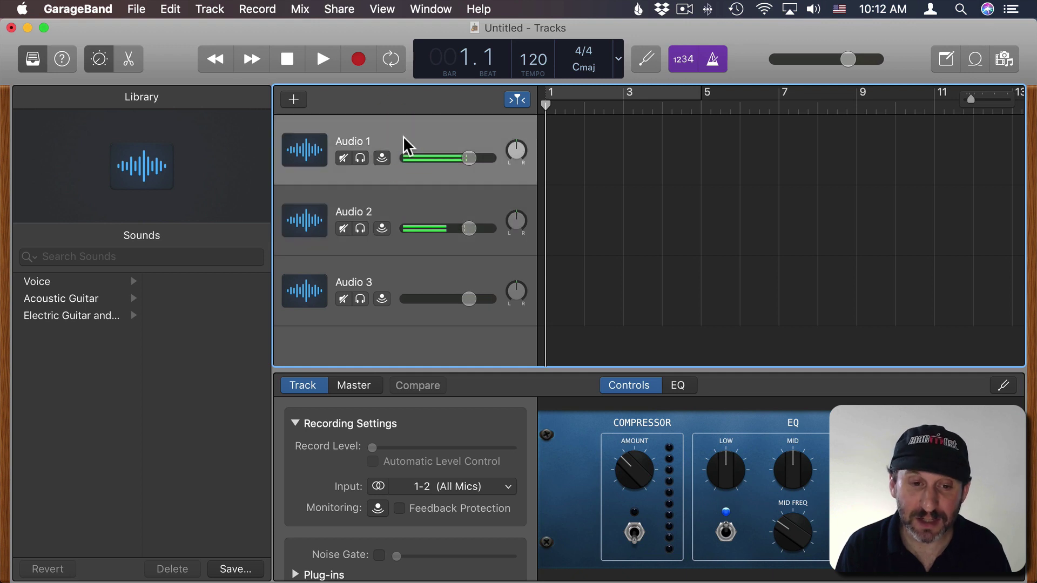
pyautogui.rightClick(403, 136)
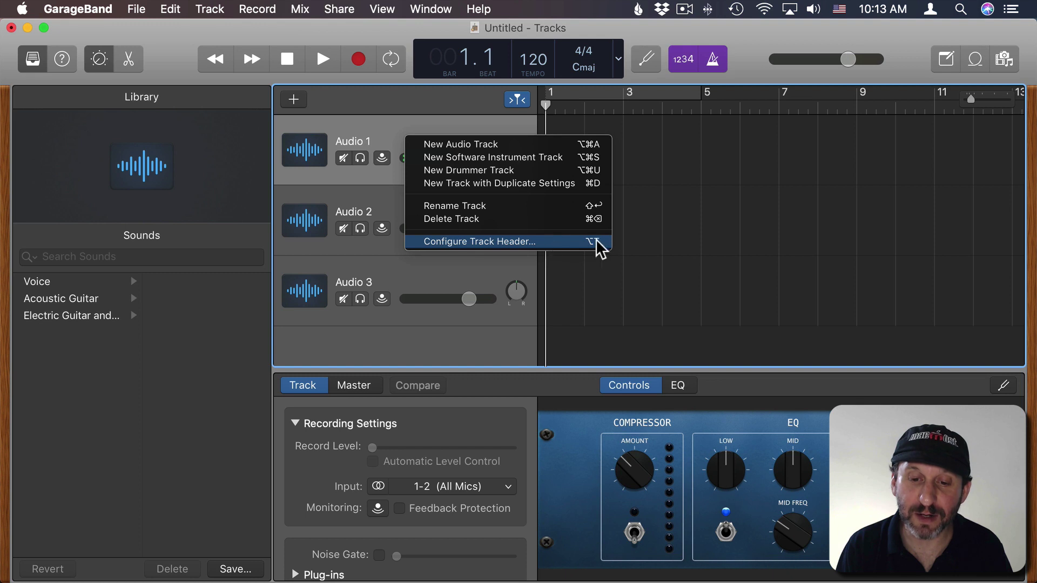
# Step: Turn on Record Enable buttons in the track header configuration
pyautogui.click(557, 242)
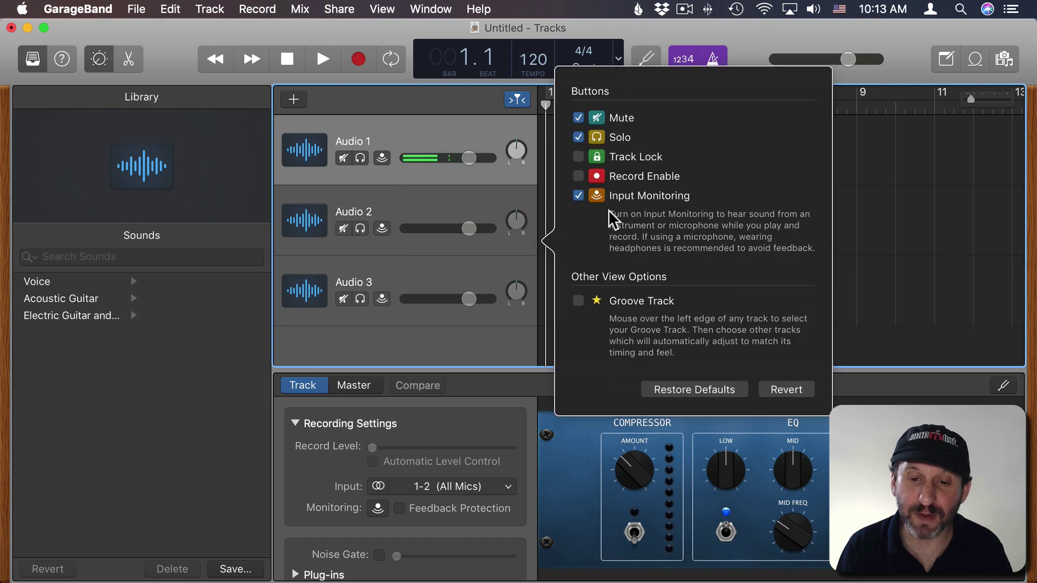
pyautogui.click(579, 175)
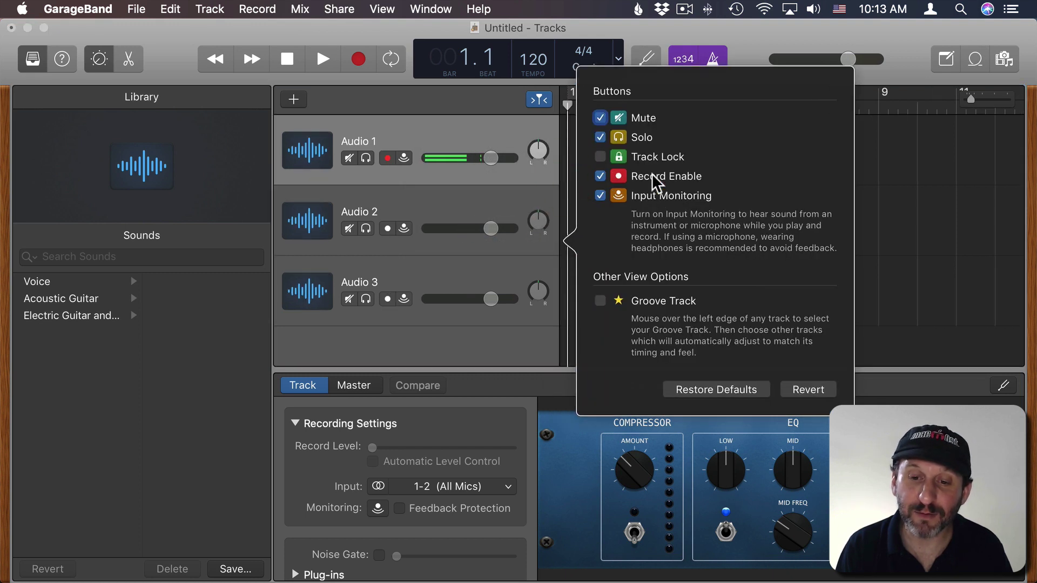
pyautogui.click(437, 211)
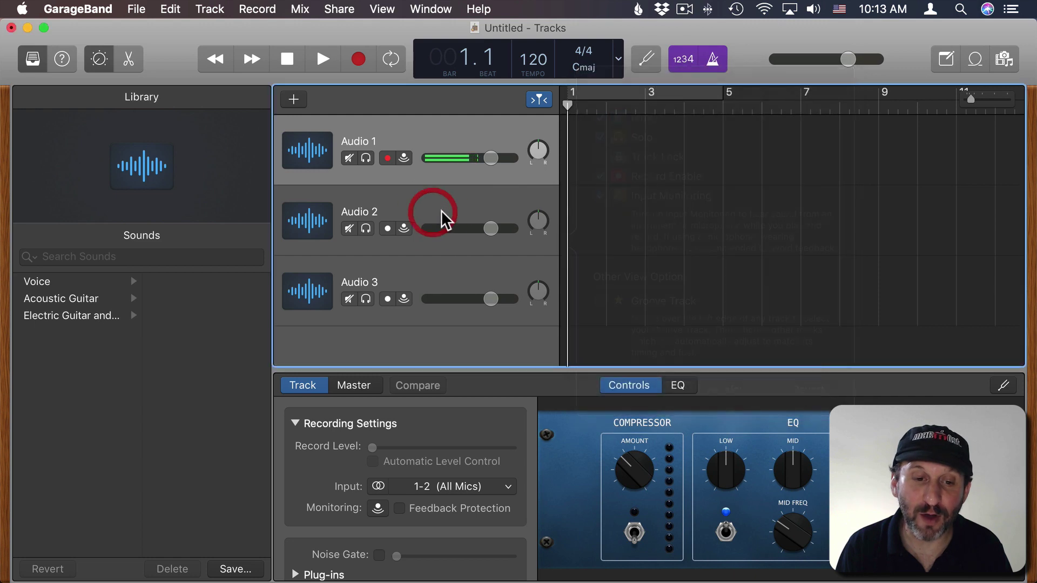
pyautogui.hotkey('alt', 't')
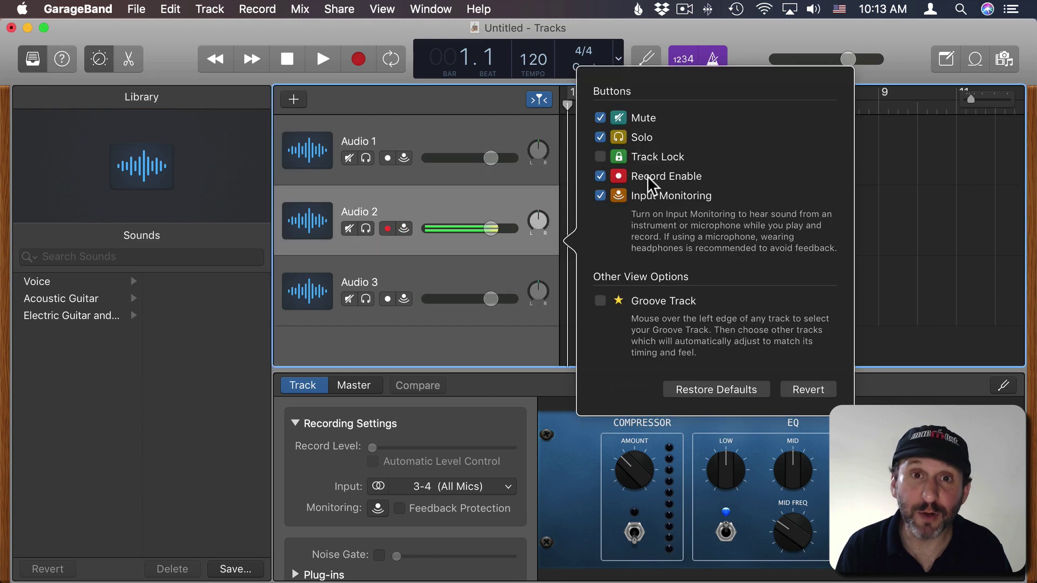
pyautogui.click(472, 265)
pyautogui.click(417, 280)
pyautogui.rightClick(431, 271)
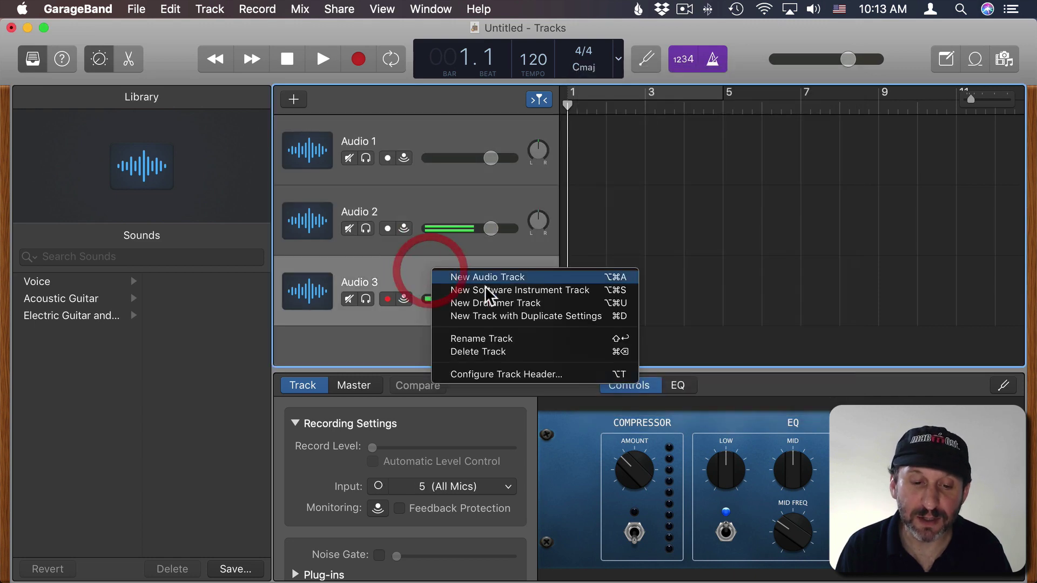
pyautogui.click(486, 375)
pyautogui.click(479, 204)
# Step: Toggle record-enable on and back off for Audio 1, Audio 2 and Audio 3
pyautogui.click(388, 158)
pyautogui.click(388, 229)
pyautogui.click(387, 299)
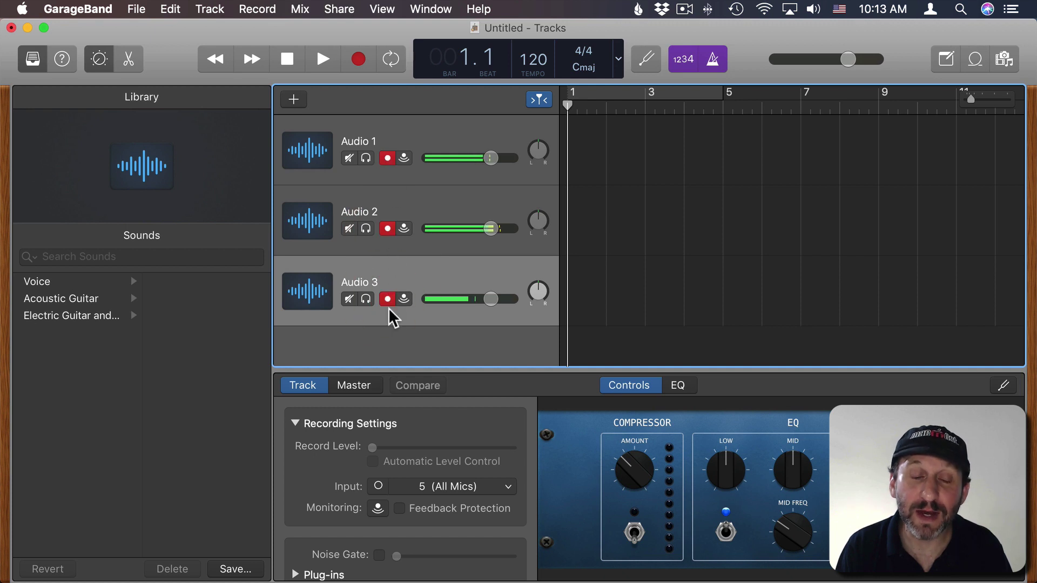
pyautogui.click(388, 299)
pyautogui.click(388, 228)
pyautogui.click(388, 158)
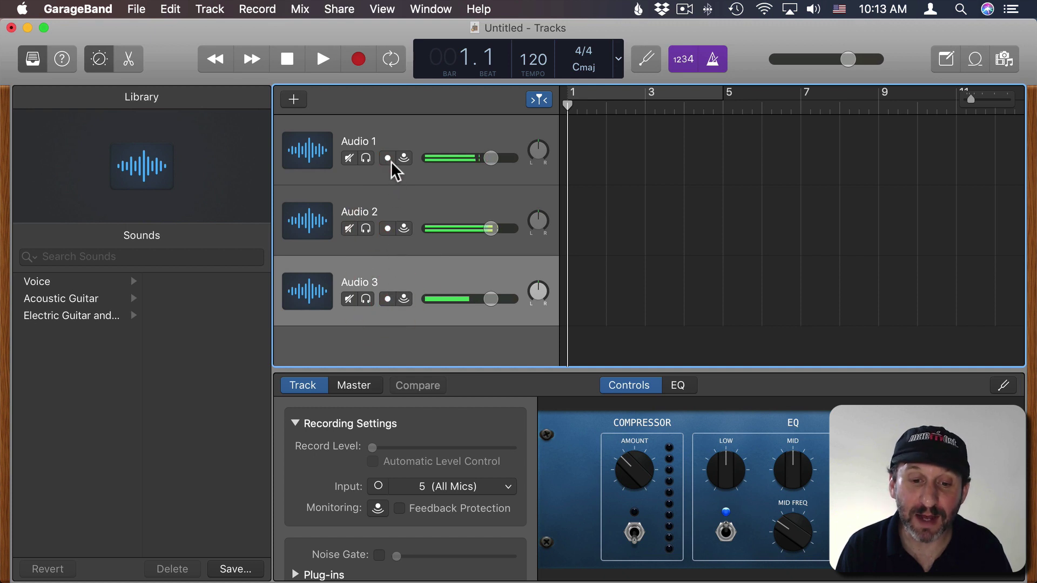